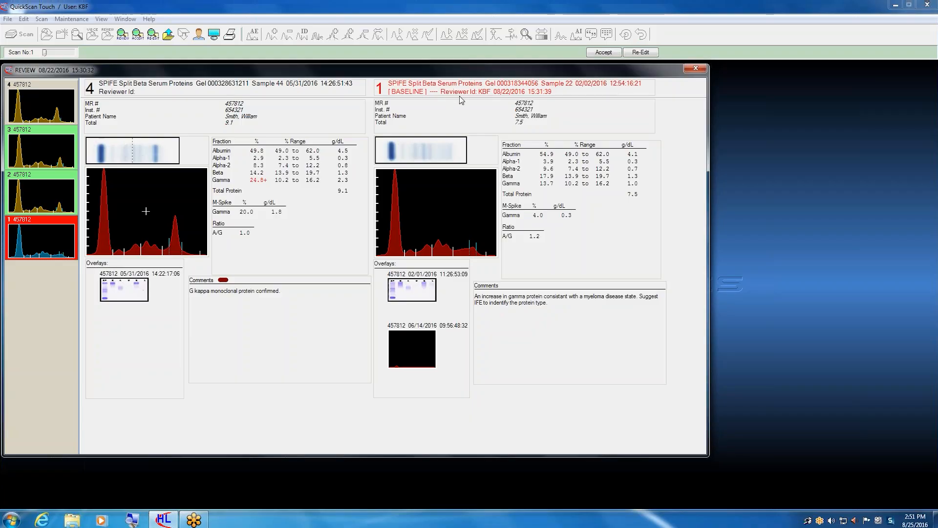
# Advance the comparison to scan 3 (04/02/2016) and make scan 4 the current scan.
pyautogui.click(37, 196)
pyautogui.click(39, 149)
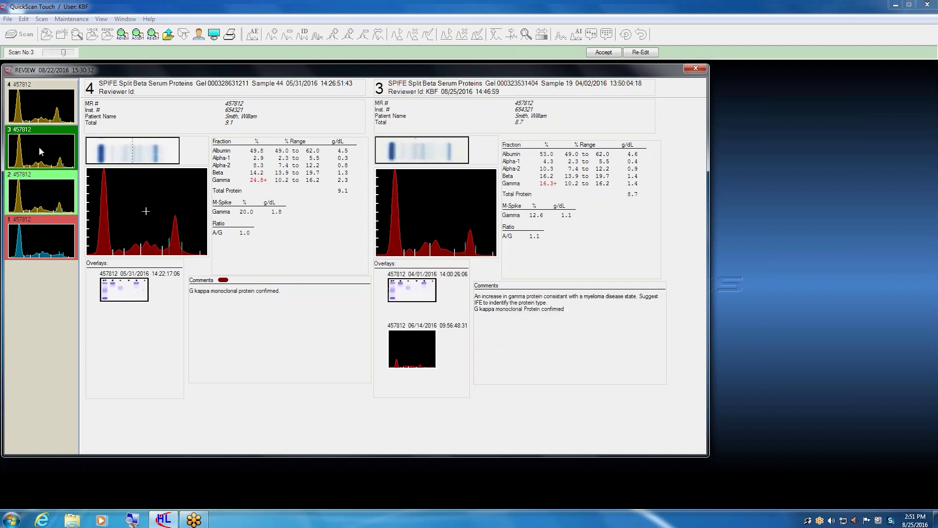
pyautogui.click(38, 99)
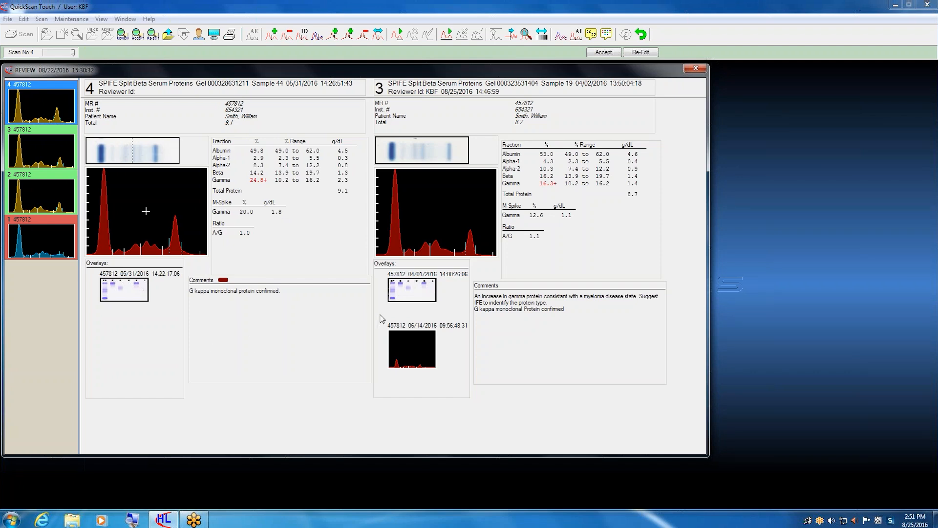
# Switch both panels to the IFE overlay showing immunofixation gel results for scans 4 and 3.
pyautogui.click(410, 291)
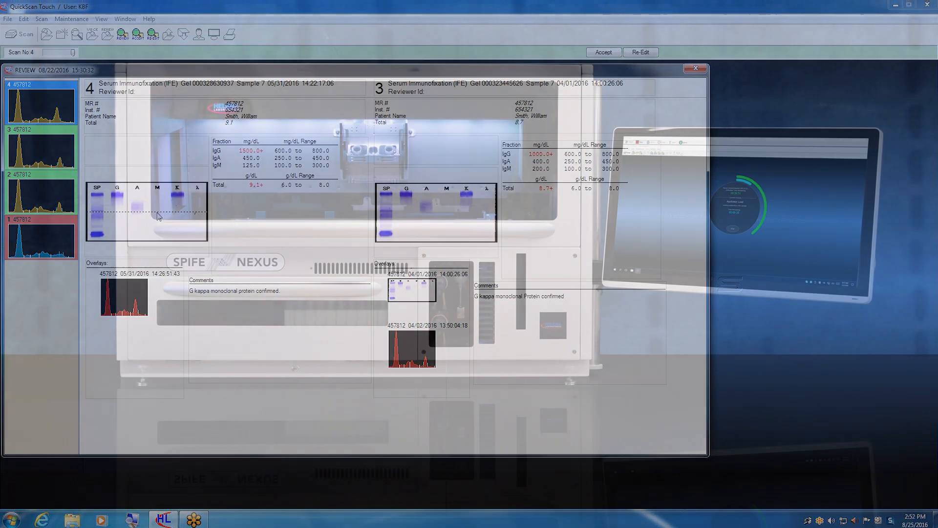